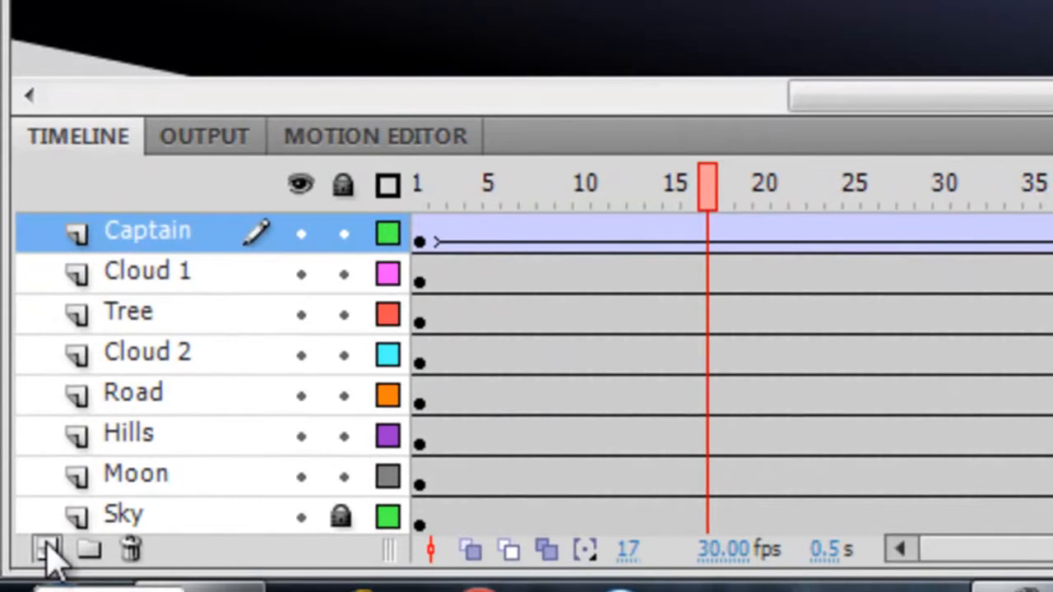
Step: Add a new layer above the Captain layer and name it Boulder
{"action": "left_click", "coordinate": [46, 549]}
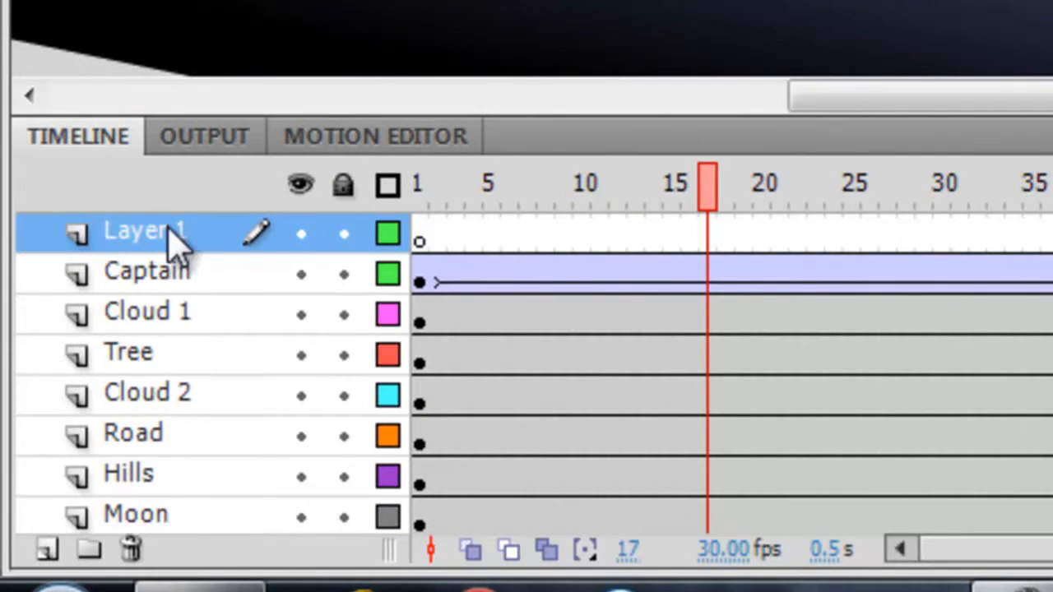
{"action": "double_click", "coordinate": [161, 235]}
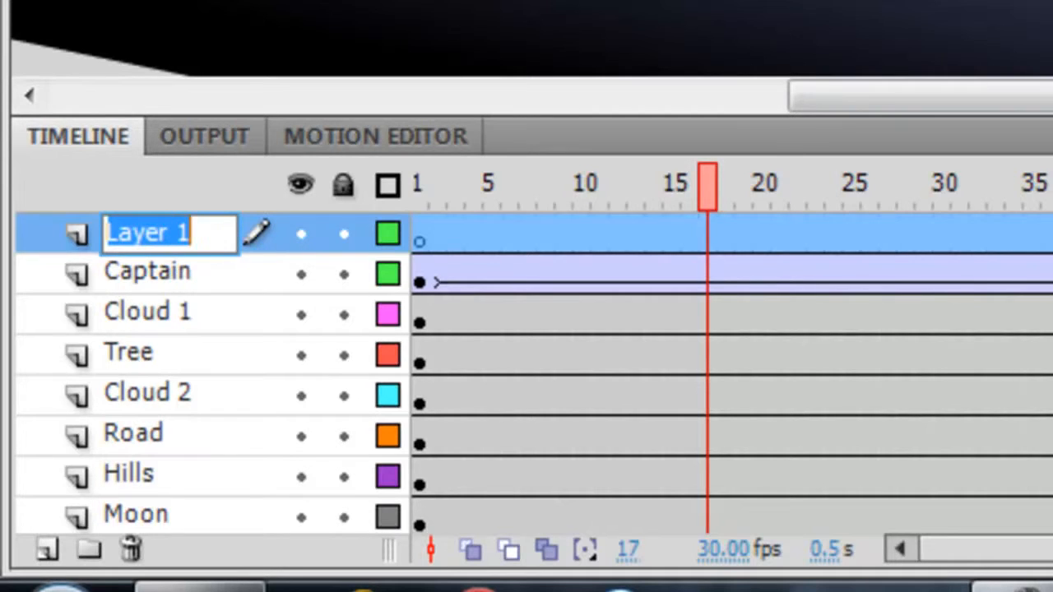
{"action": "type", "text": "Boulder"}
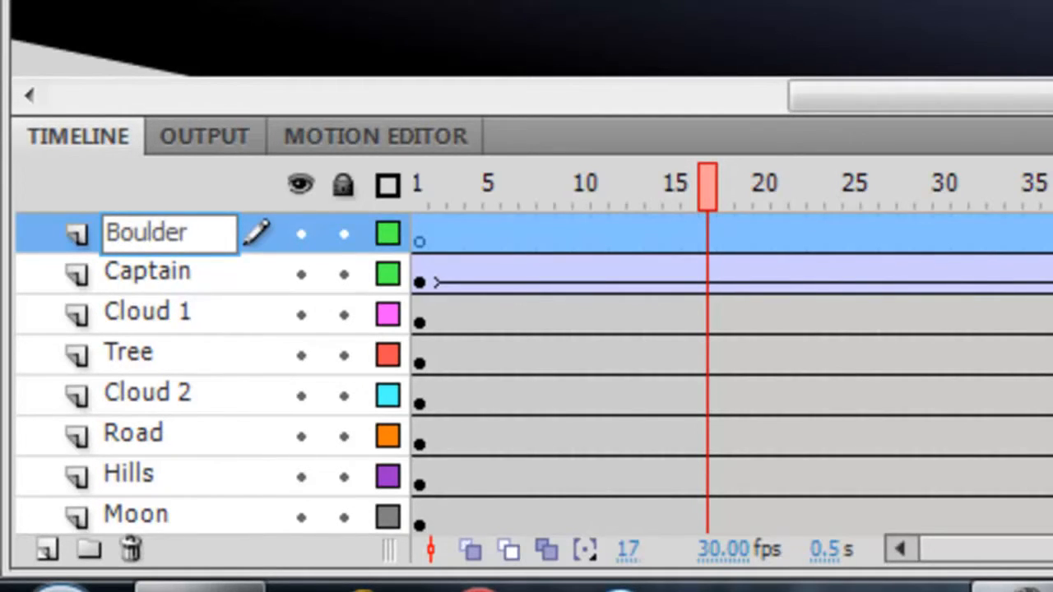
{"action": "key", "text": "Return"}
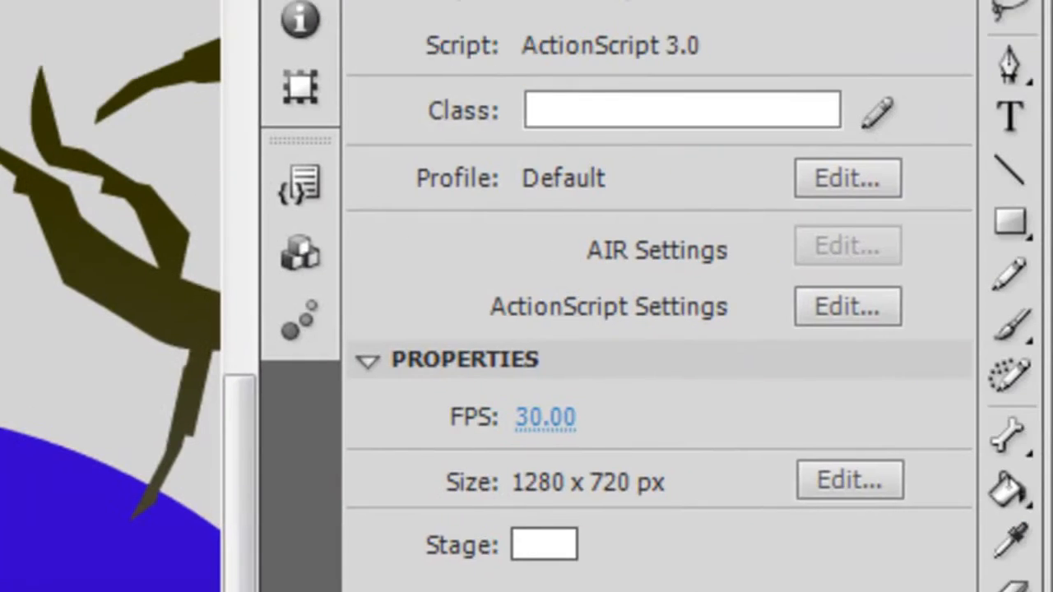
Step: Set up the Oval tool with a black stroke, a 666666 grey fill and a stroke height of 5
{"action": "left_click", "coordinate": [1018, 227]}
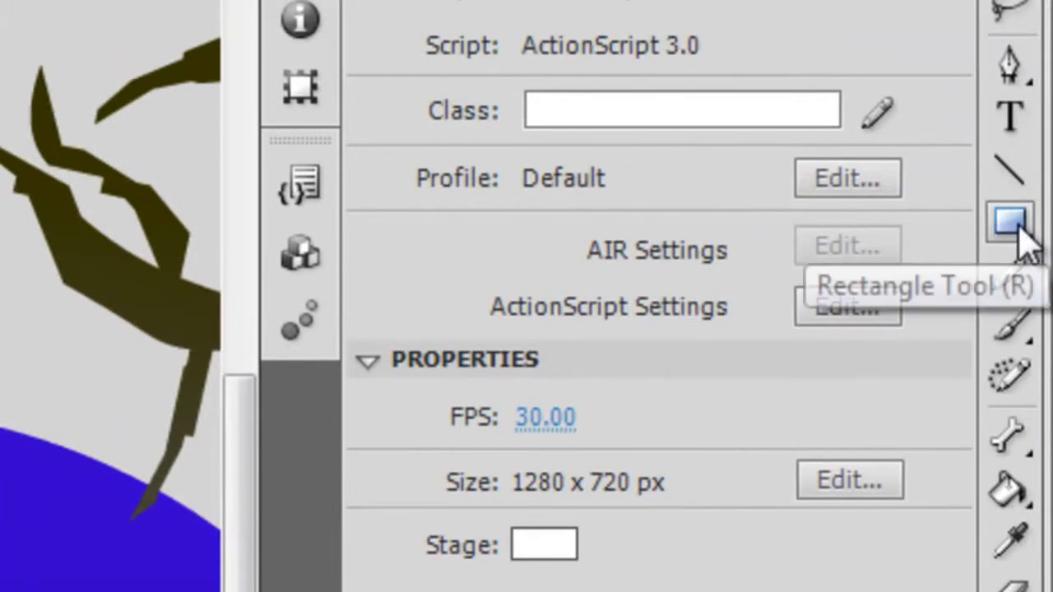
{"action": "left_click", "coordinate": [1020, 228]}
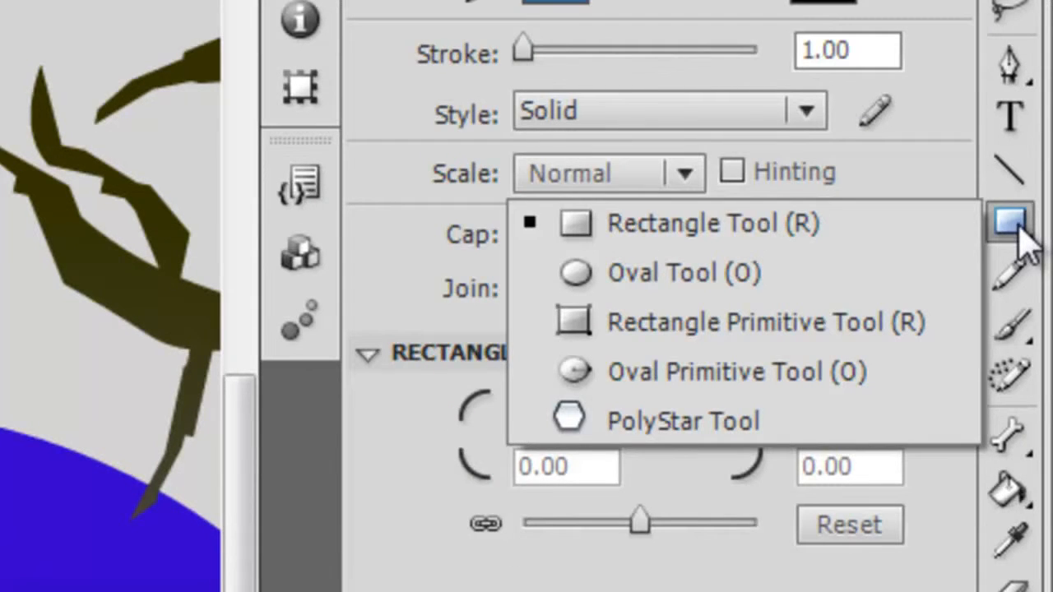
{"action": "left_click", "coordinate": [814, 288]}
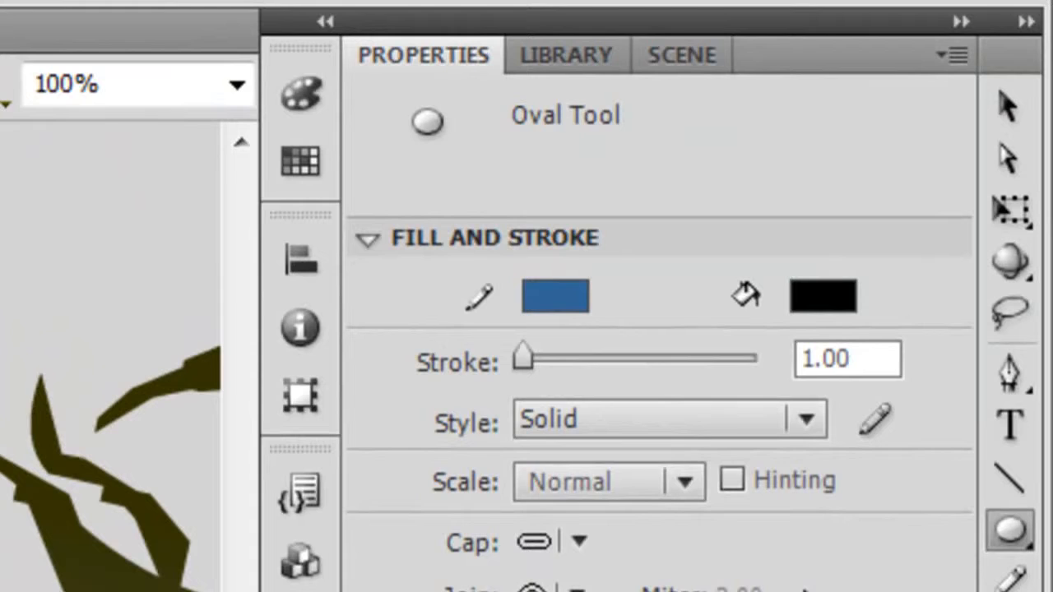
{"action": "left_click", "coordinate": [548, 303]}
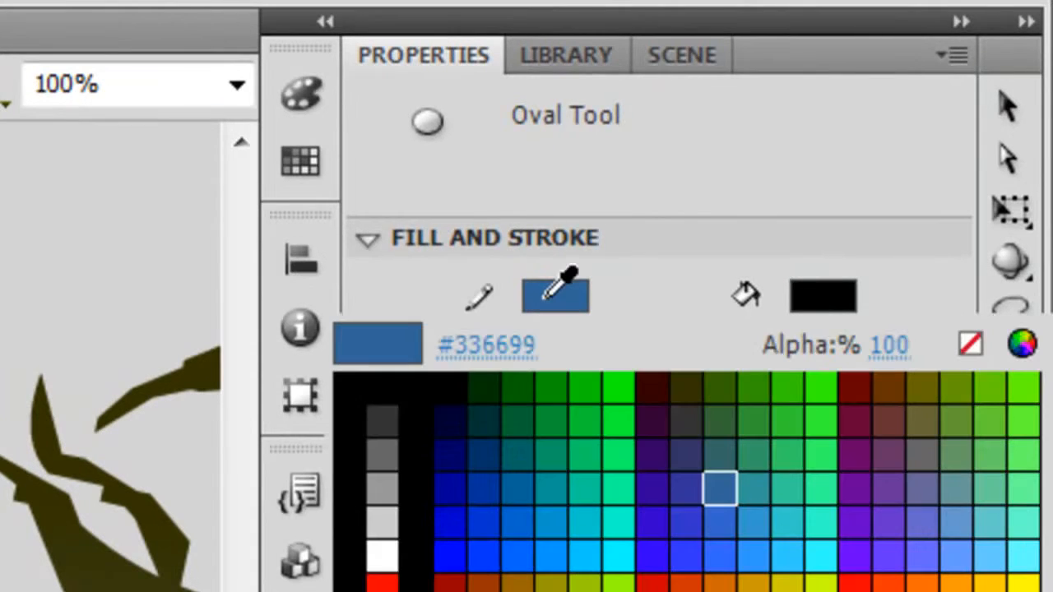
{"action": "left_click", "coordinate": [346, 378]}
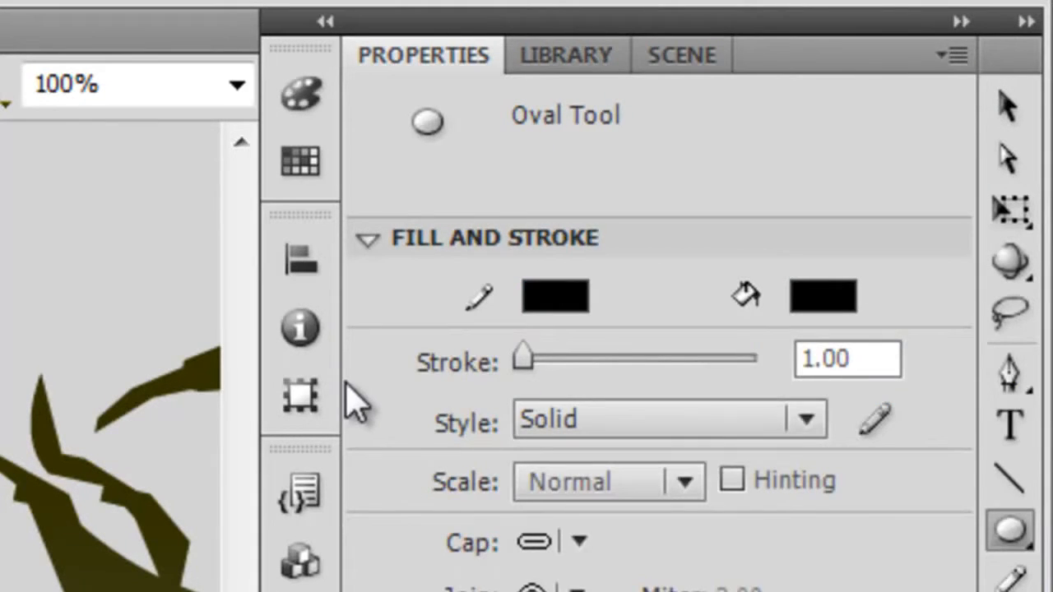
{"action": "left_click", "coordinate": [842, 297]}
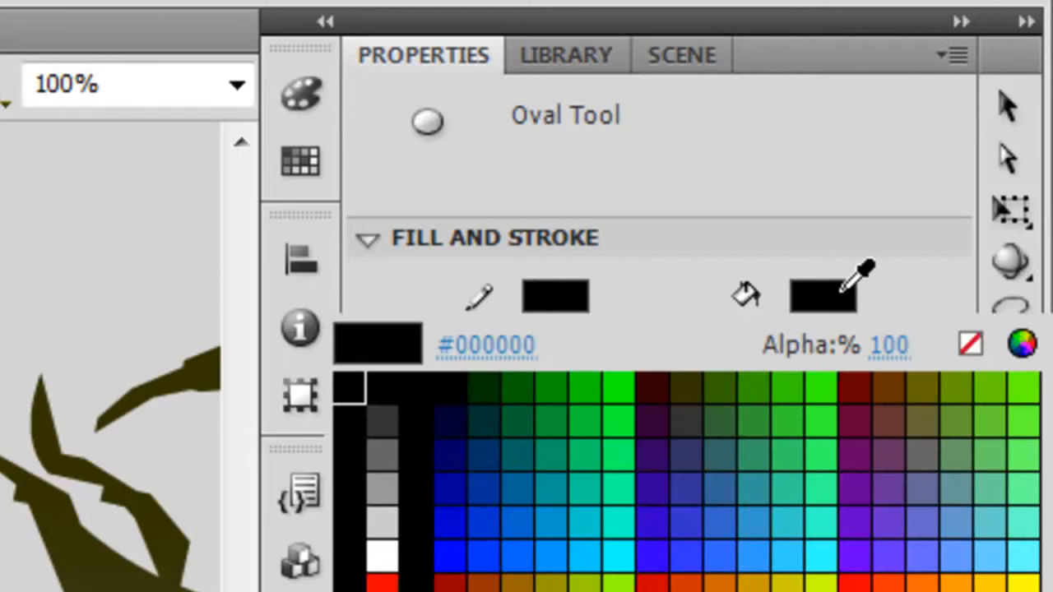
{"action": "left_click", "coordinate": [393, 476]}
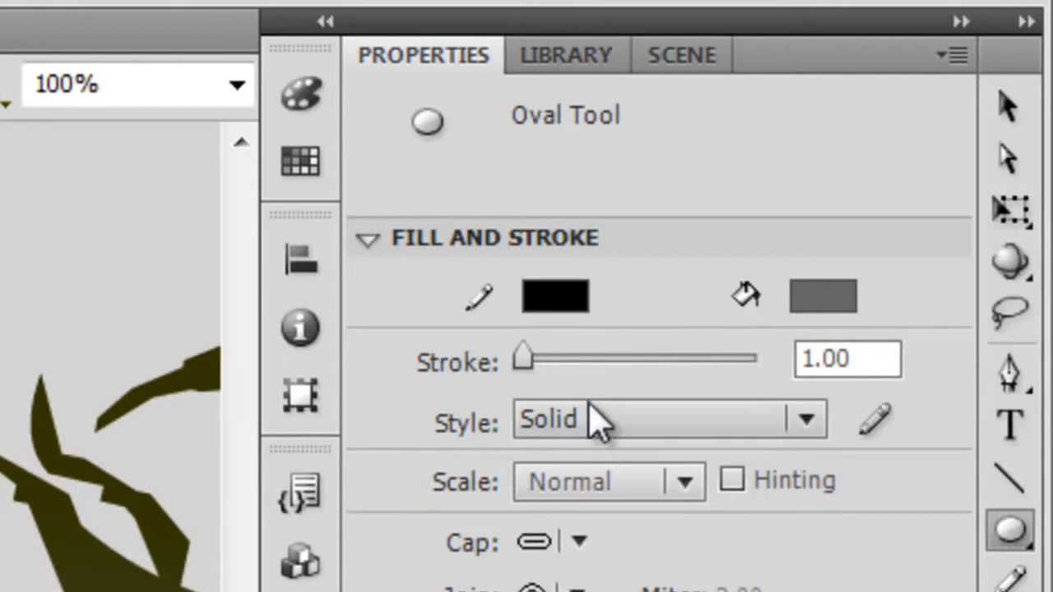
{"action": "left_click", "coordinate": [840, 365]}
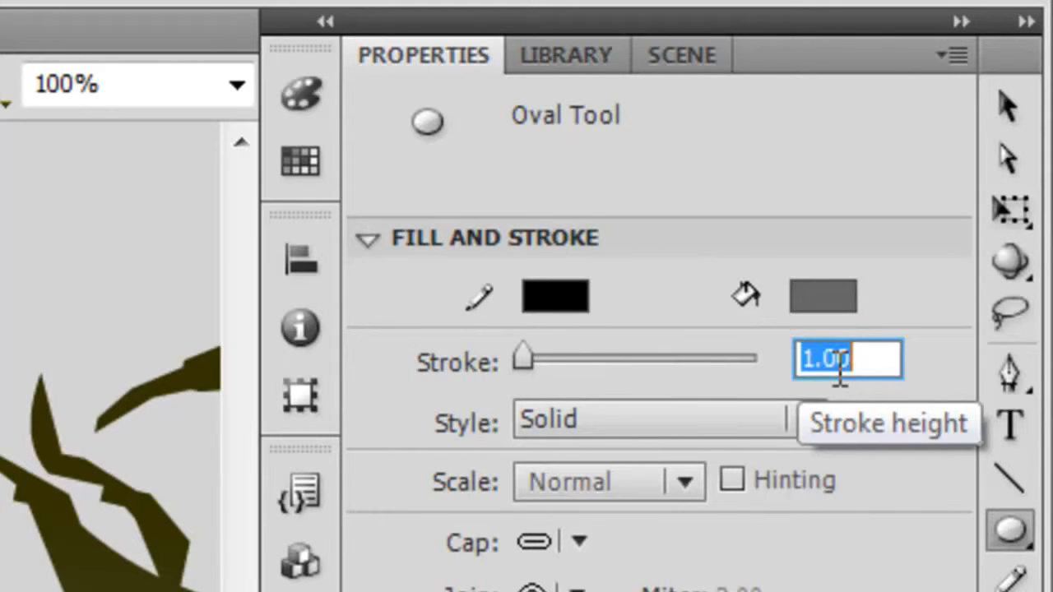
{"action": "type", "text": "5"}
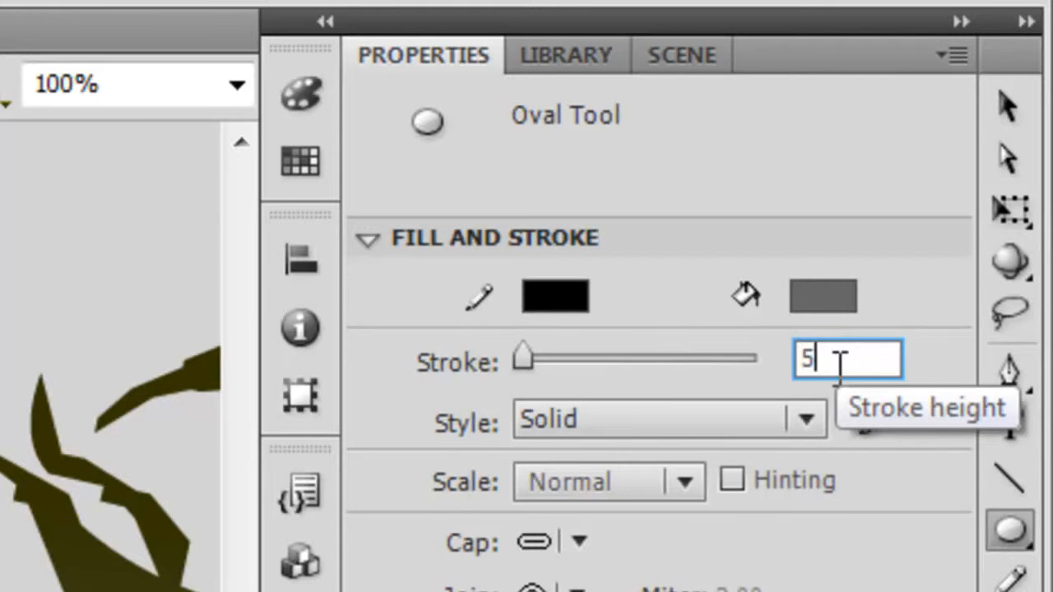
{"action": "key", "text": "Return"}
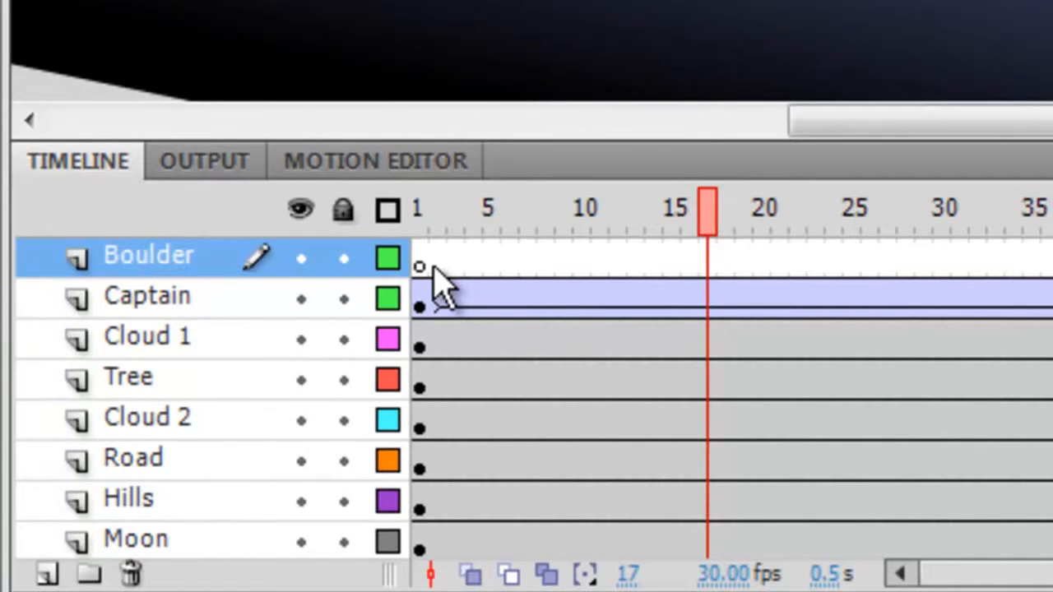
Step: Hide every layer except Boulder and draw a large circle on the stage for the boulder's body
{"action": "left_click", "coordinate": [301, 211]}
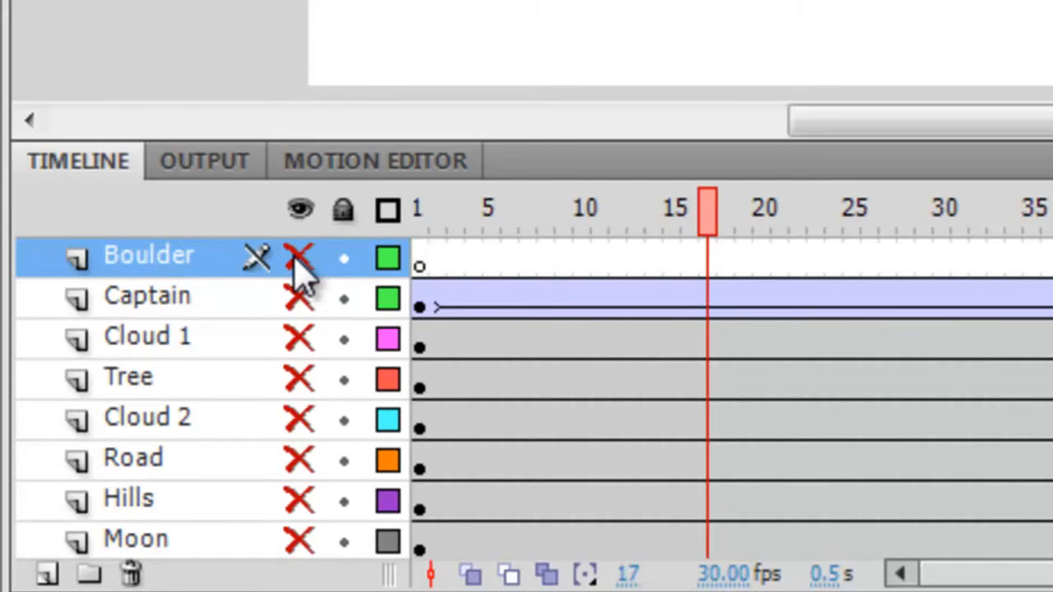
{"action": "left_click", "coordinate": [299, 257]}
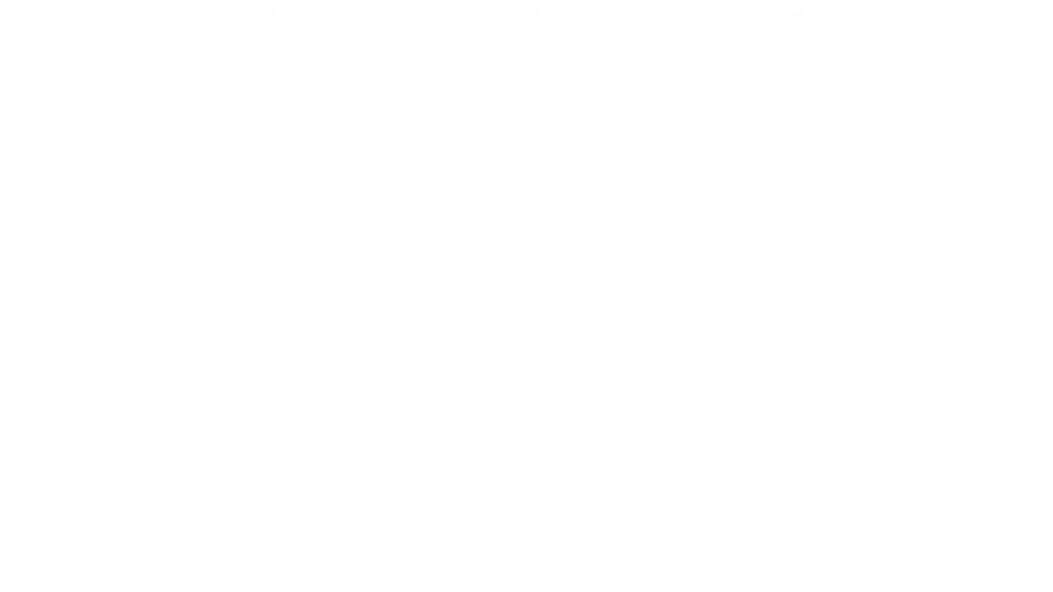
{"action": "mouse_move", "coordinate": [125, 1]}
{"action": "left_mouse_down"}
{"action": "mouse_move", "coordinate": [510, 414]}
{"action": "mouse_move", "coordinate": [782, 526]}
{"action": "mouse_move", "coordinate": [764, 562]}
{"action": "mouse_move", "coordinate": [774, 583]}
{"action": "left_mouse_up"}
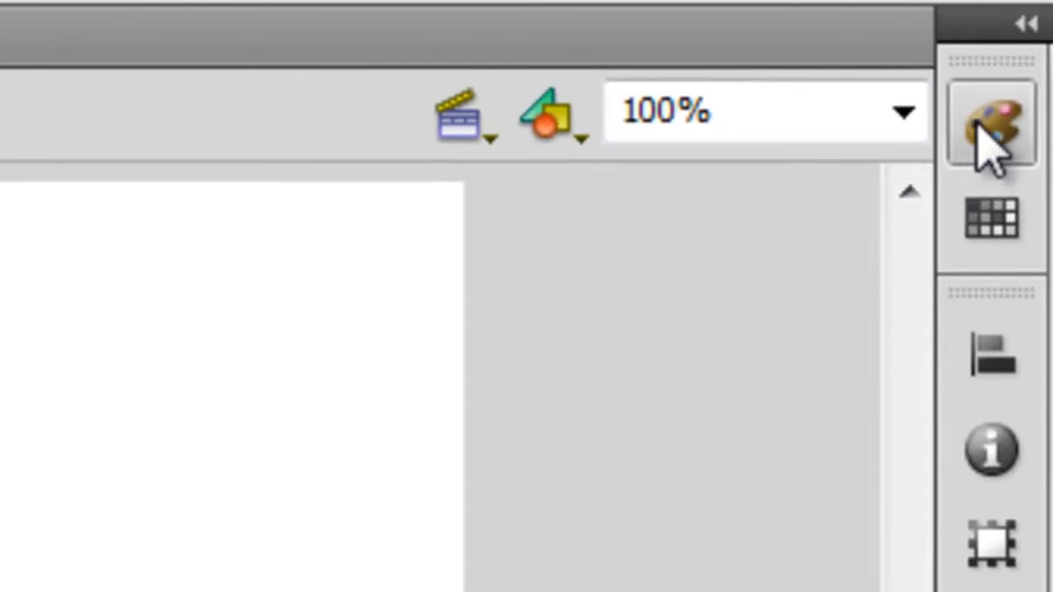
Step: Open the color settings and change the fill type from solid color to radial gradient
{"action": "left_click", "coordinate": [979, 130]}
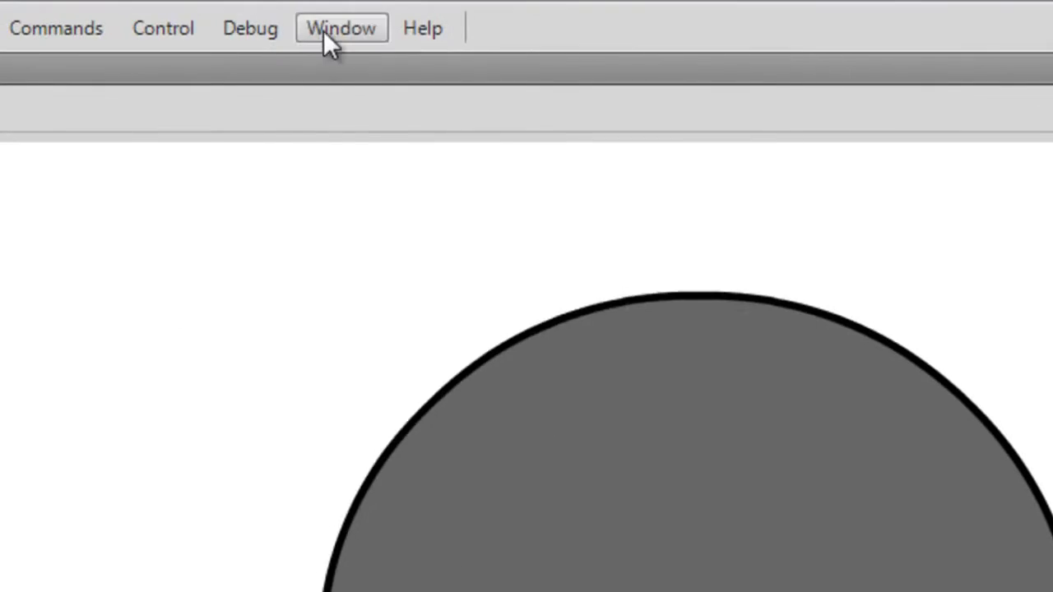
{"action": "left_click", "coordinate": [323, 30]}
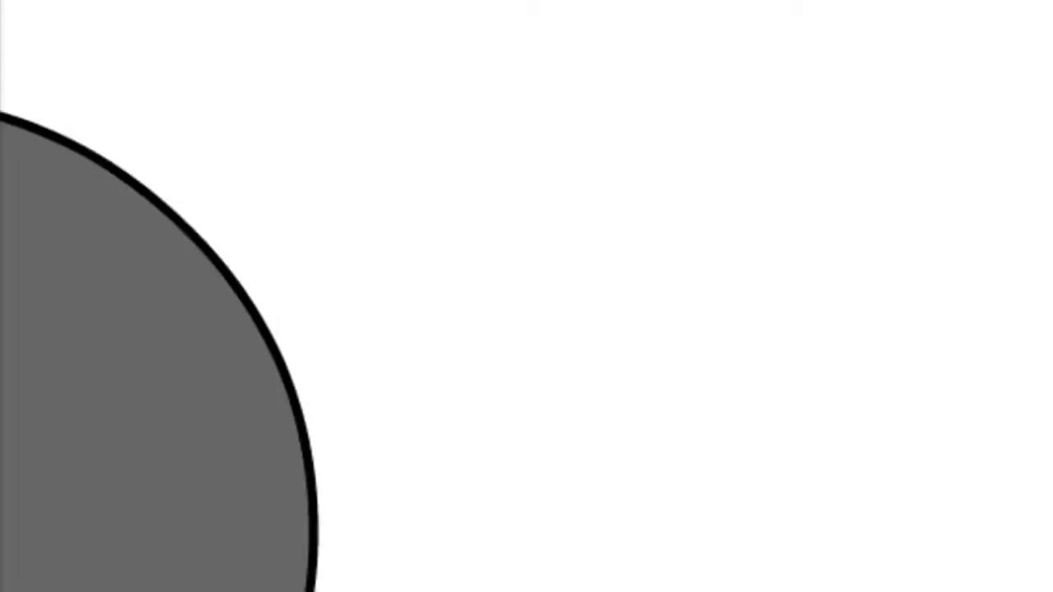
{"action": "left_click", "coordinate": [680, 74]}
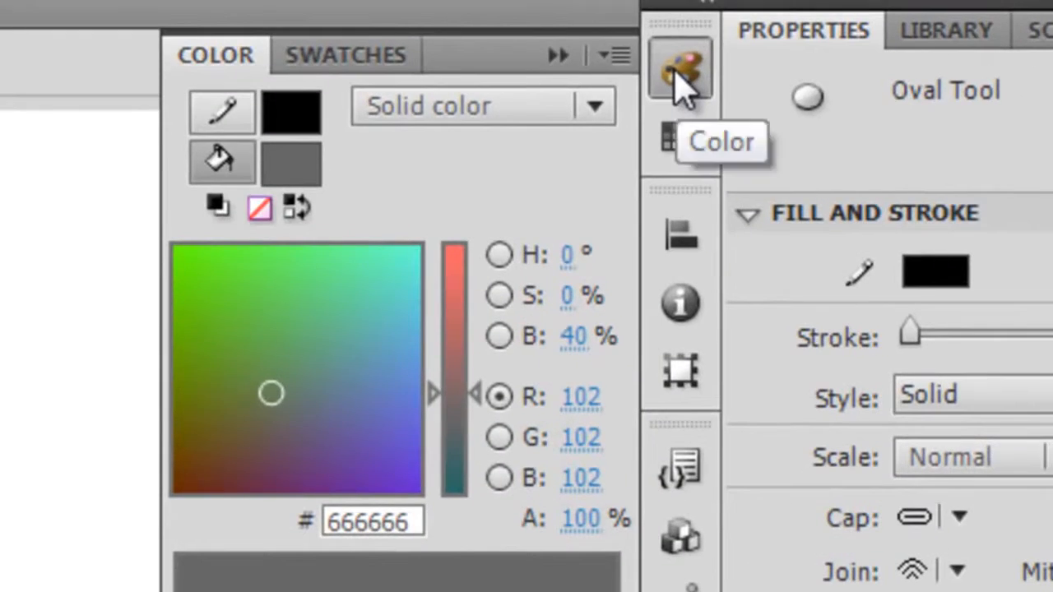
{"action": "left_click", "coordinate": [484, 108]}
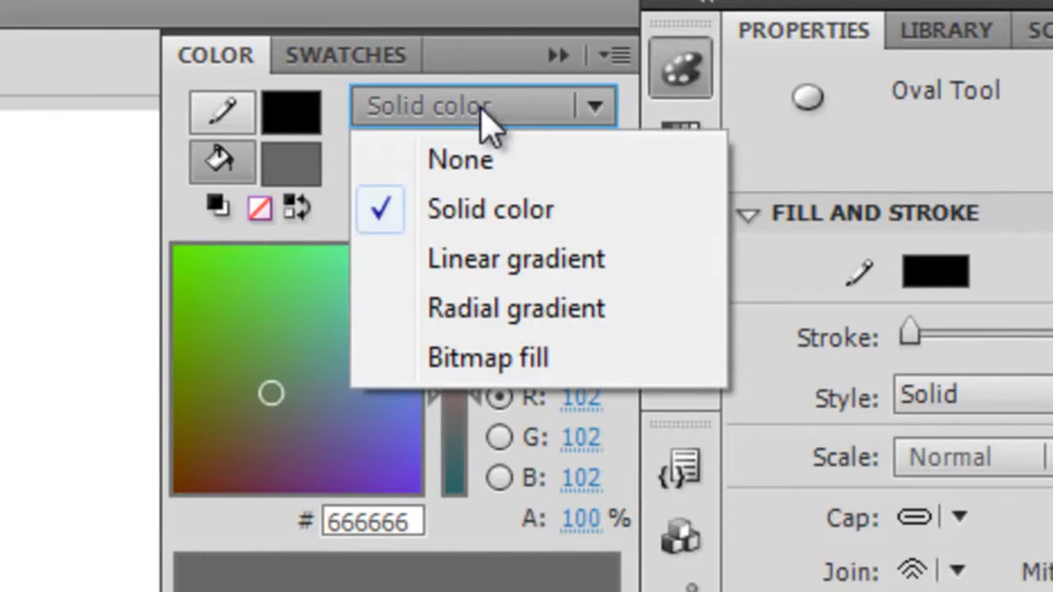
{"action": "left_click", "coordinate": [479, 321]}
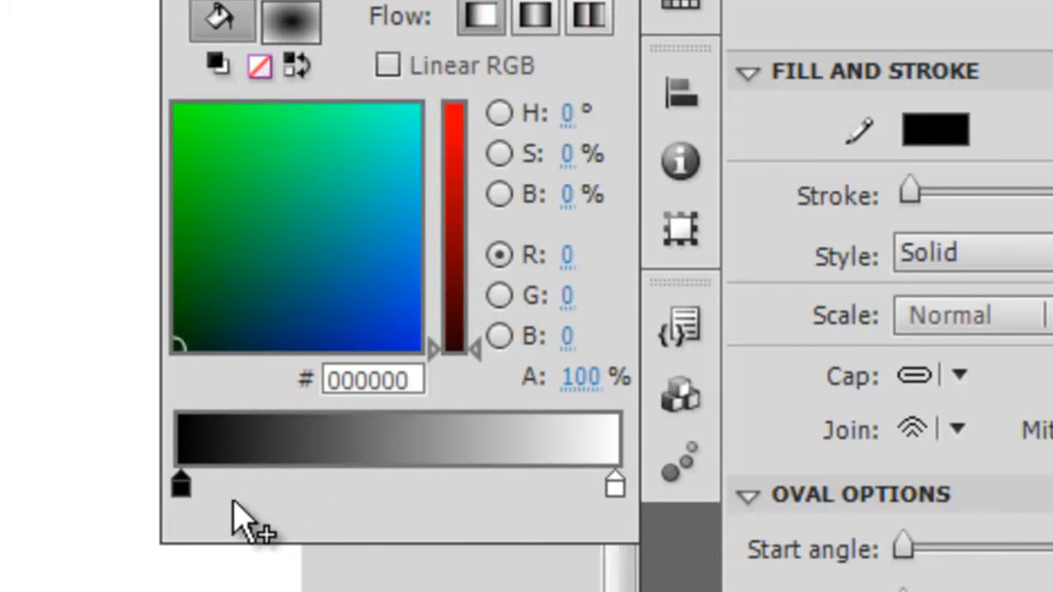
Step: Set the radial gradient's start color to dark grey and its end color to blue #333399
{"action": "left_click", "coordinate": [181, 485]}
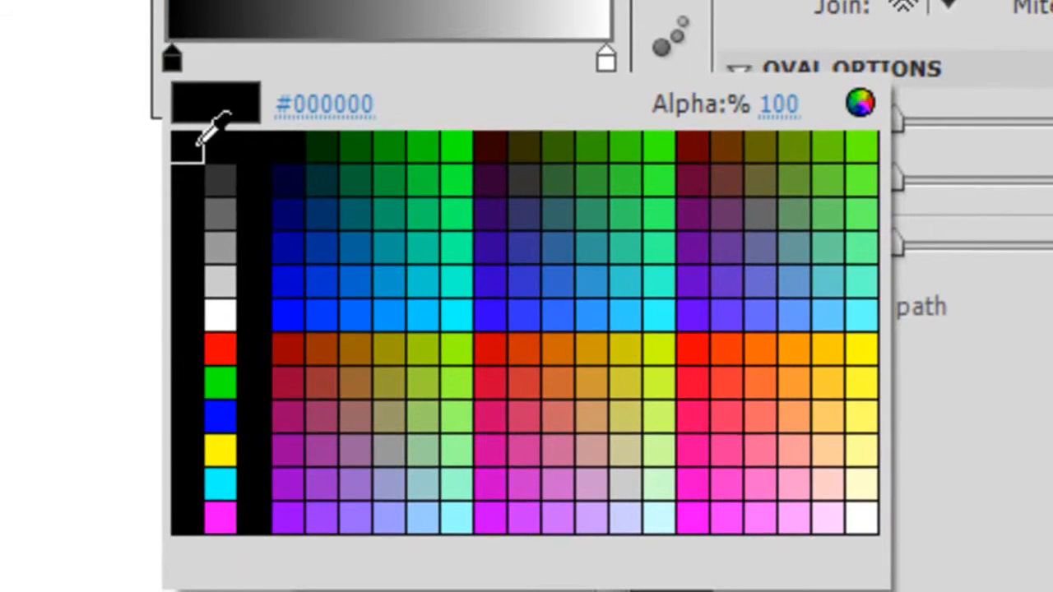
{"action": "left_click", "coordinate": [216, 187]}
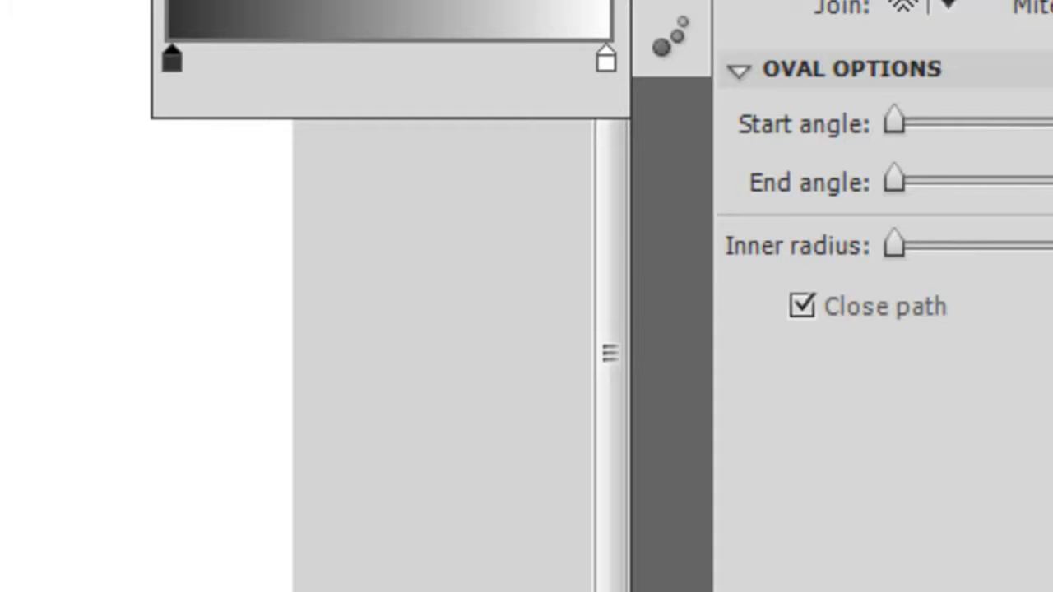
{"action": "left_click", "coordinate": [602, 60]}
{"action": "left_click", "coordinate": [605, 61]}
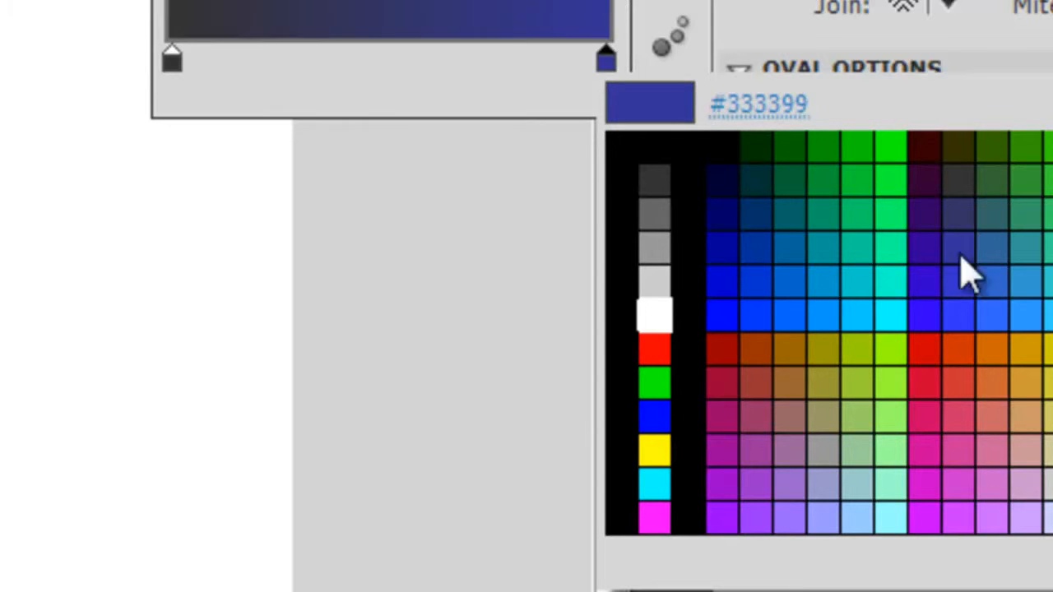
{"action": "left_click", "coordinate": [974, 239]}
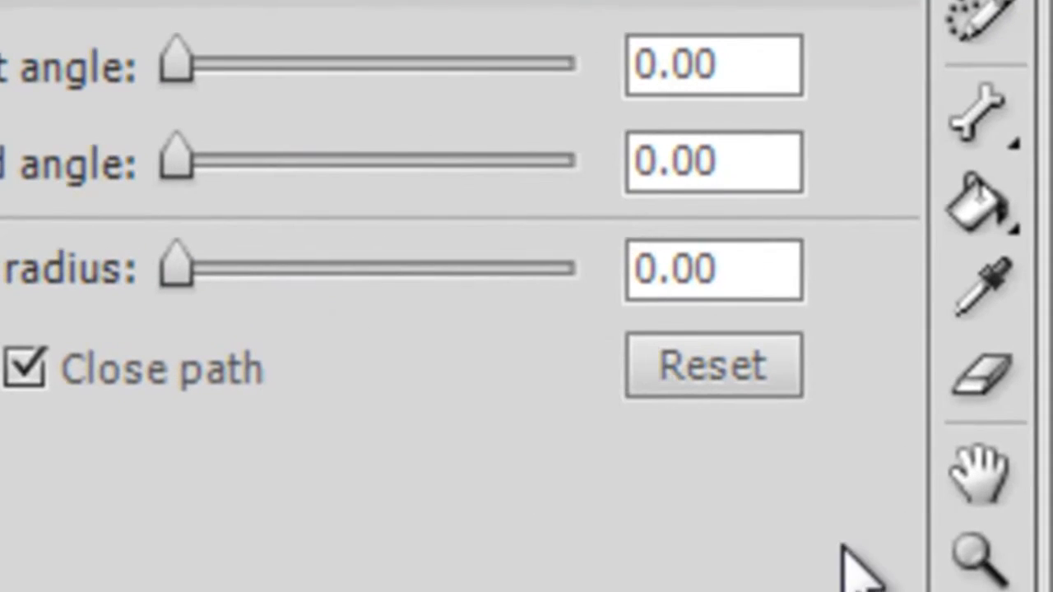
Step: Fill the circle with the radial gradient using the Paint Bucket, trying different centre points and finishing near the middle
{"action": "left_click", "coordinate": [974, 216]}
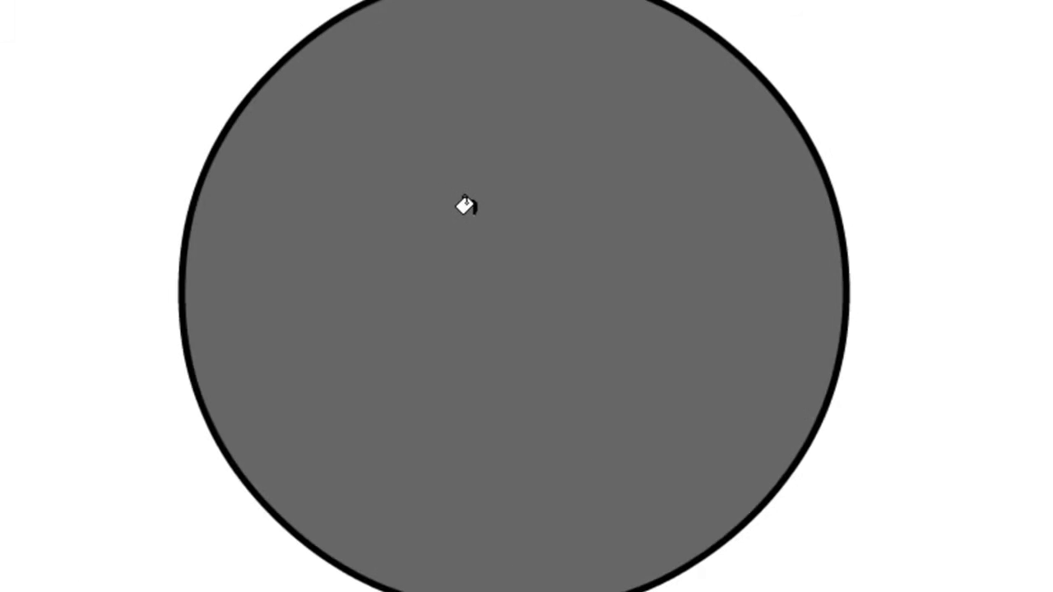
{"action": "left_click", "coordinate": [472, 228]}
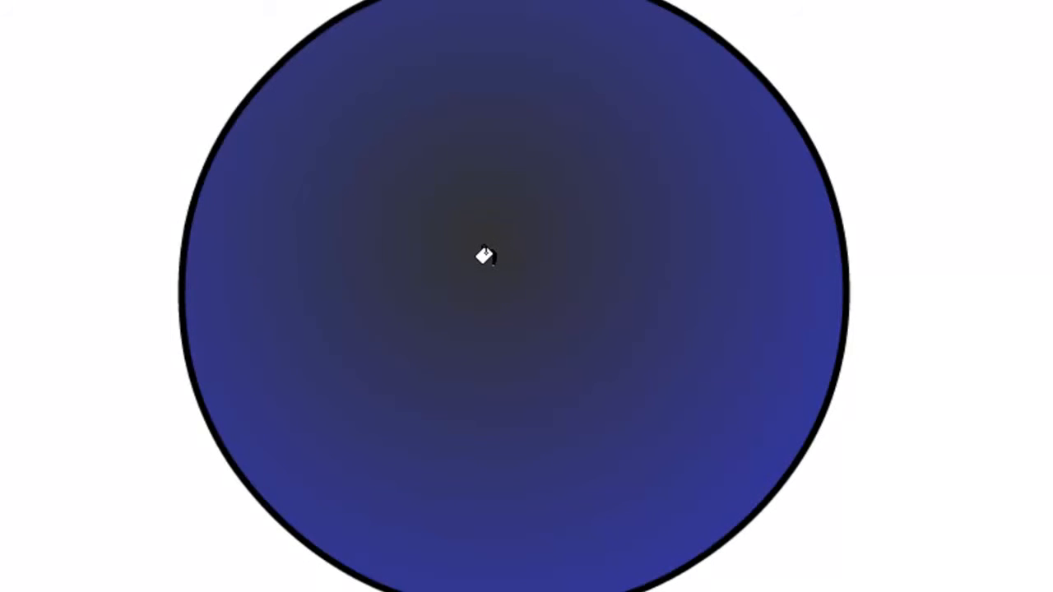
{"action": "left_click", "coordinate": [567, 398]}
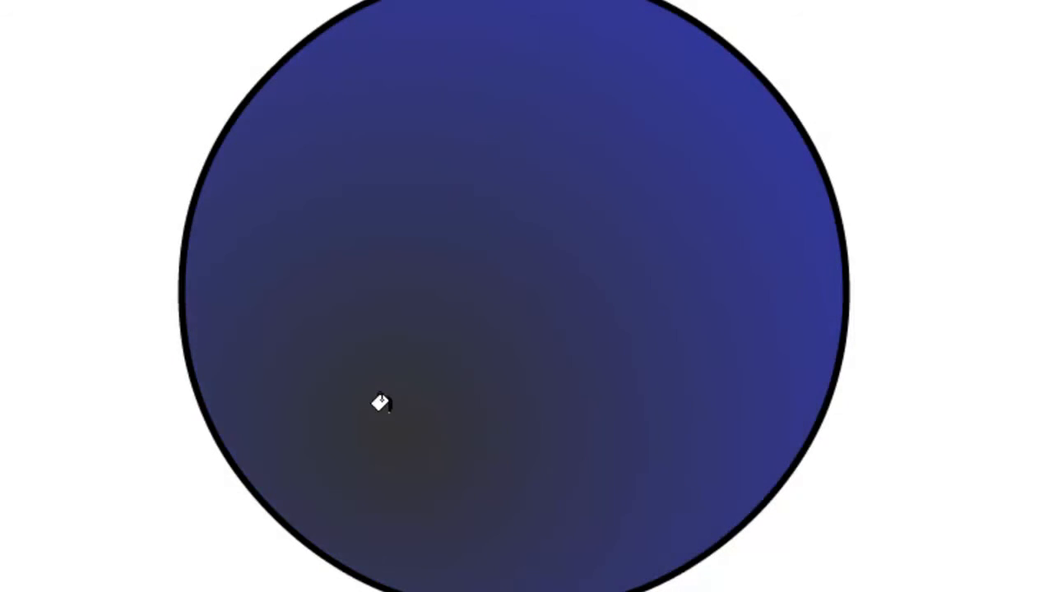
{"action": "left_click", "coordinate": [377, 78]}
{"action": "left_click", "coordinate": [446, 258]}
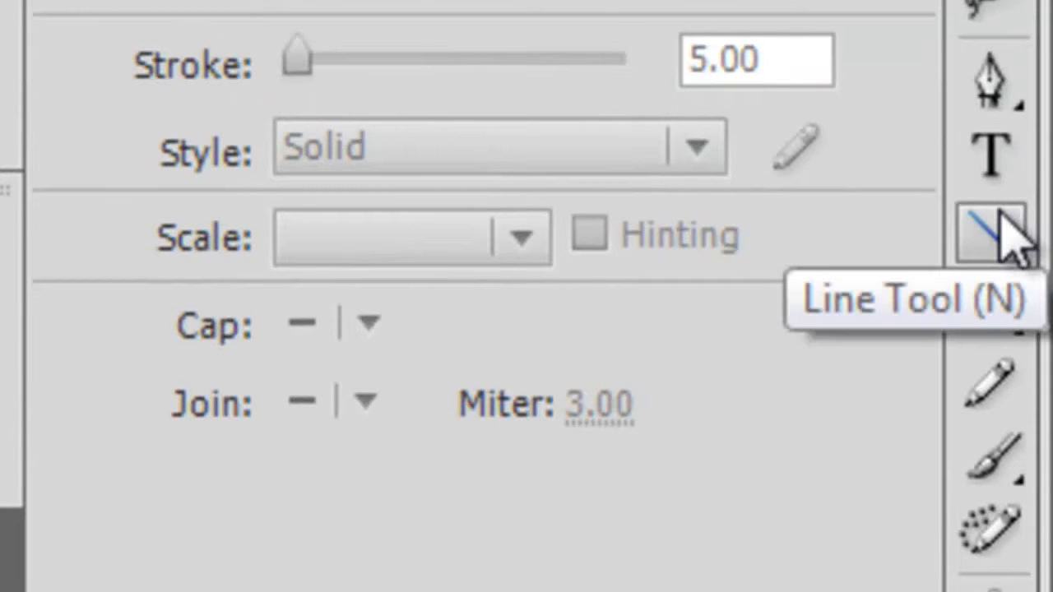
Step: Draw a zigzag crack of connected straight lines running inward from the boulder's upper-left edge and back to the outline
{"action": "left_click", "coordinate": [1001, 216]}
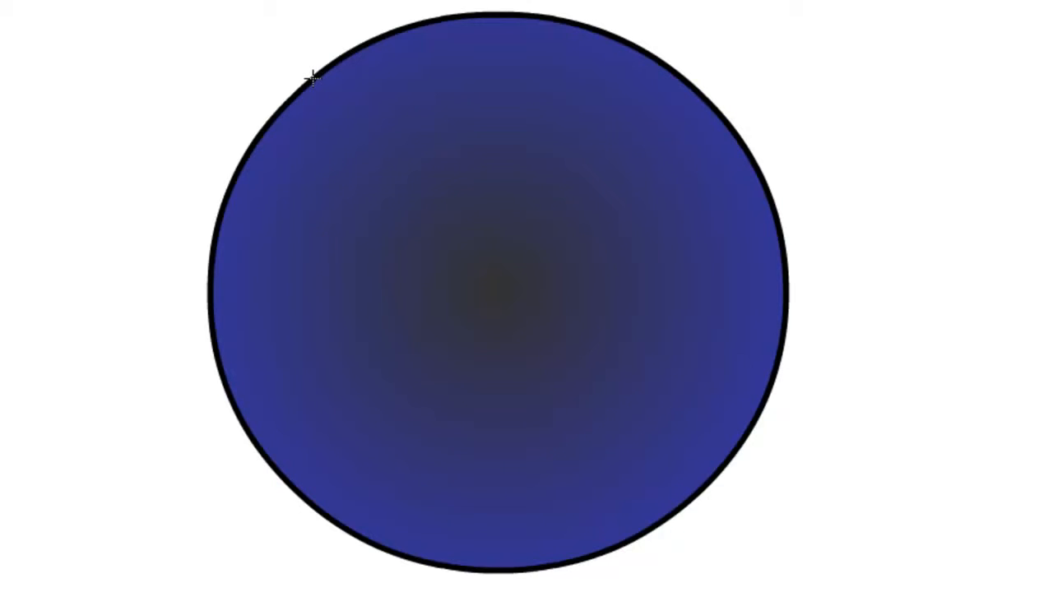
{"action": "mouse_move", "coordinate": [313, 78]}
{"action": "left_mouse_down"}
{"action": "mouse_move", "coordinate": [340, 108]}
{"action": "mouse_move", "coordinate": [313, 135]}
{"action": "mouse_move", "coordinate": [287, 134]}
{"action": "mouse_move", "coordinate": [300, 136]}
{"action": "mouse_move", "coordinate": [325, 184]}
{"action": "left_mouse_up"}
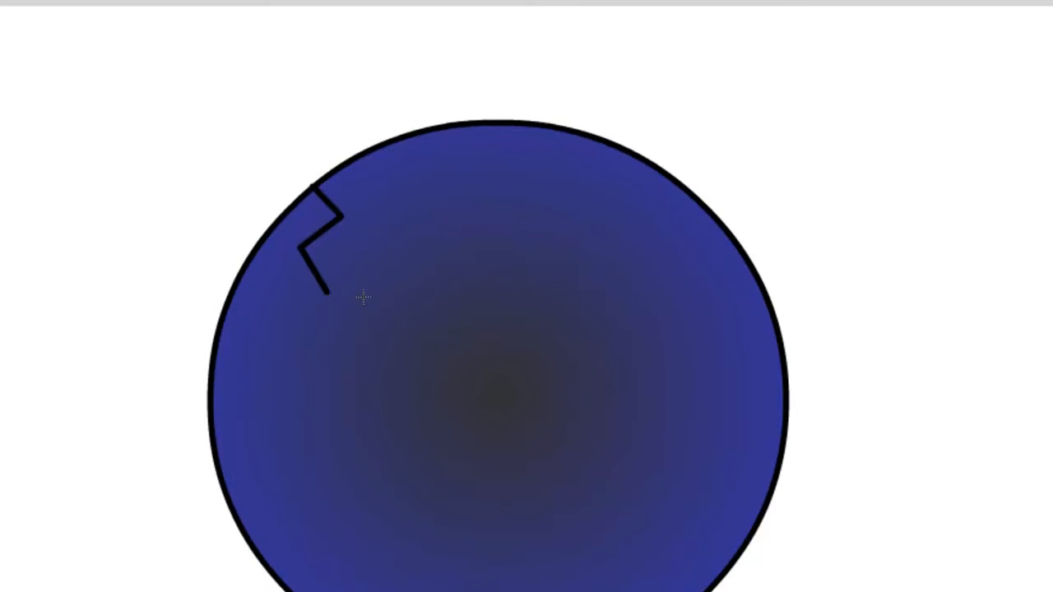
{"action": "mouse_move", "coordinate": [327, 291]}
{"action": "left_mouse_down"}
{"action": "mouse_move", "coordinate": [318, 244]}
{"action": "mouse_move", "coordinate": [386, 216]}
{"action": "mouse_move", "coordinate": [334, 161]}
{"action": "left_mouse_up"}
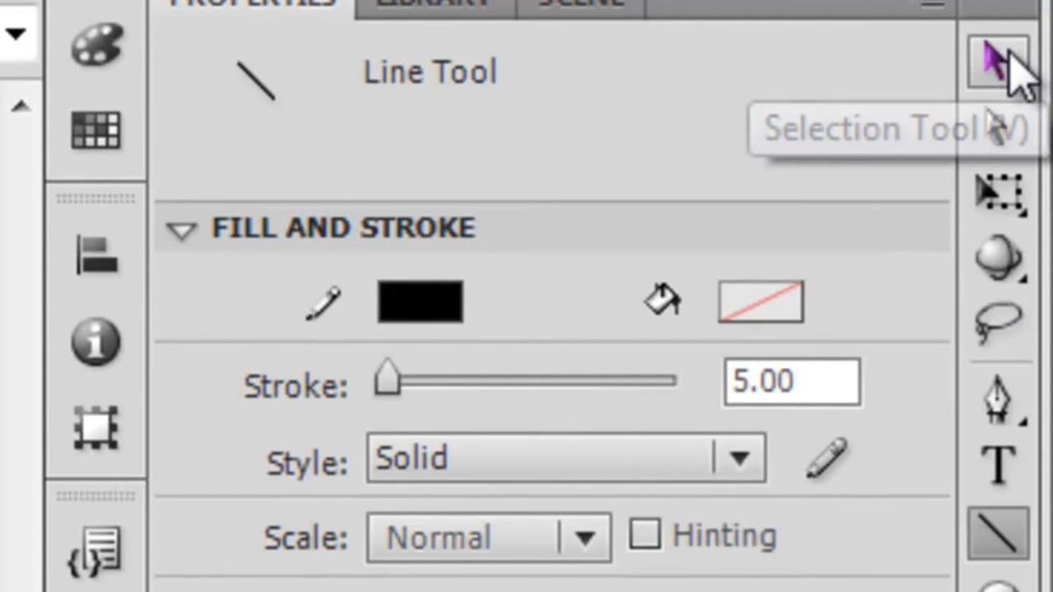
Step: Delete the short piece of the boulder's outline between the two ends of the crack
{"action": "left_click", "coordinate": [1010, 61]}
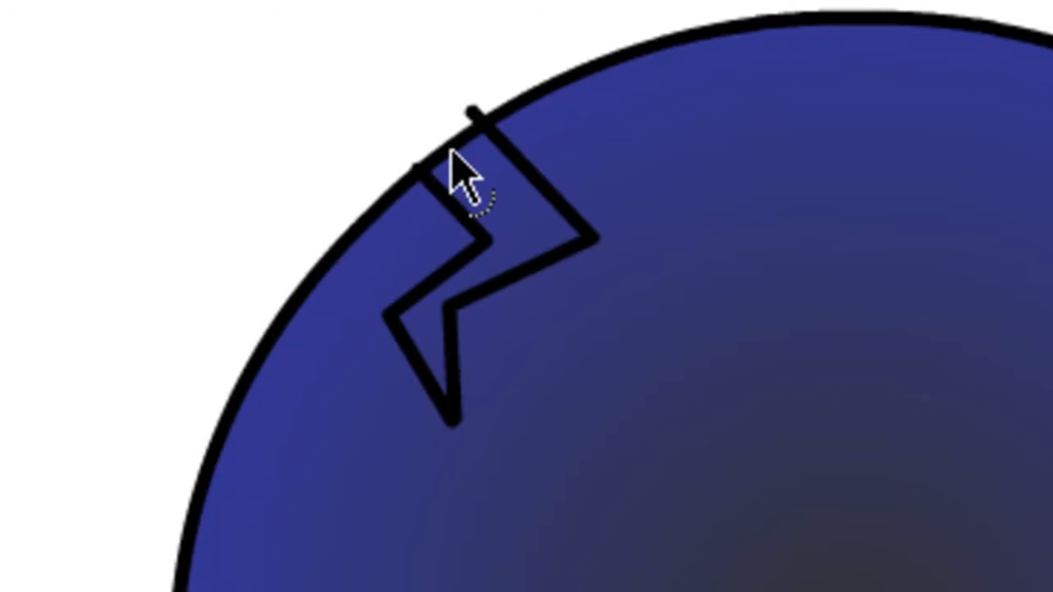
{"action": "left_click", "coordinate": [452, 155]}
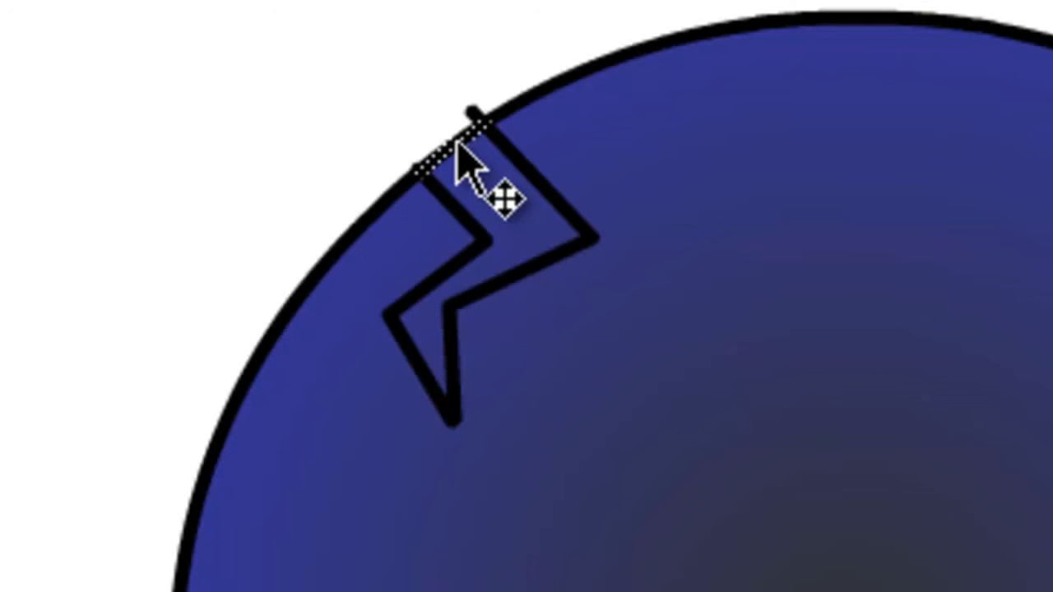
{"action": "key", "text": "Delete"}
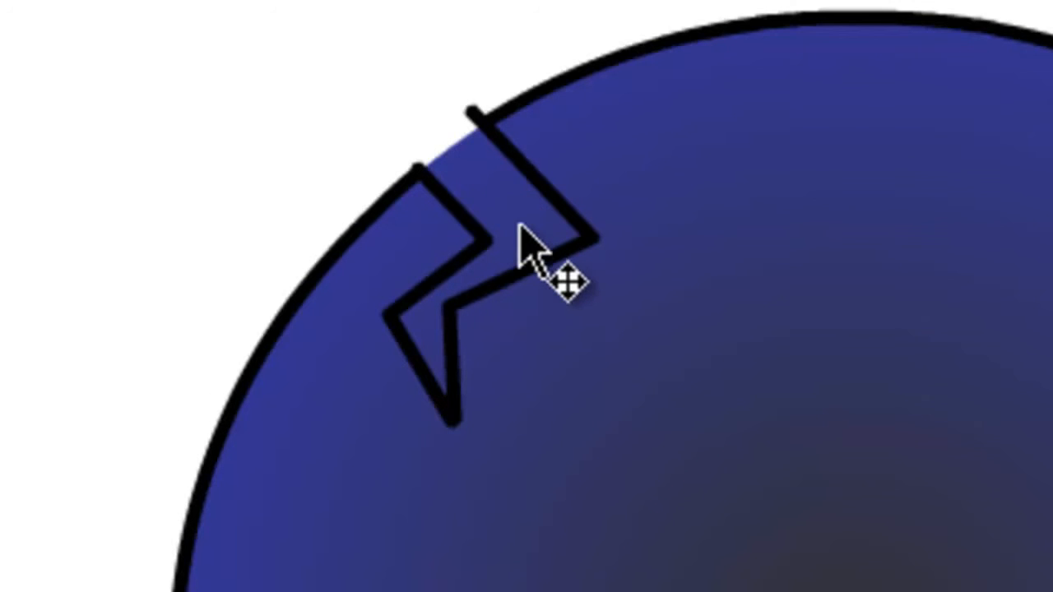
Step: Try to select only the gradient fill enclosed by the crack lines
{"action": "left_click", "coordinate": [520, 224]}
{"action": "left_click", "coordinate": [390, 70]}
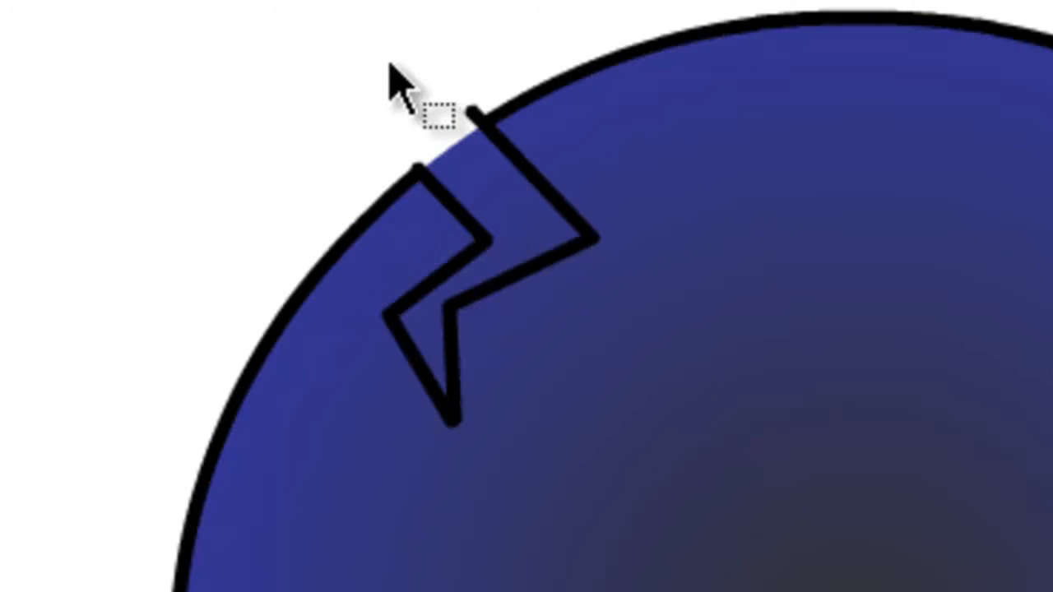
{"action": "left_click", "coordinate": [520, 224]}
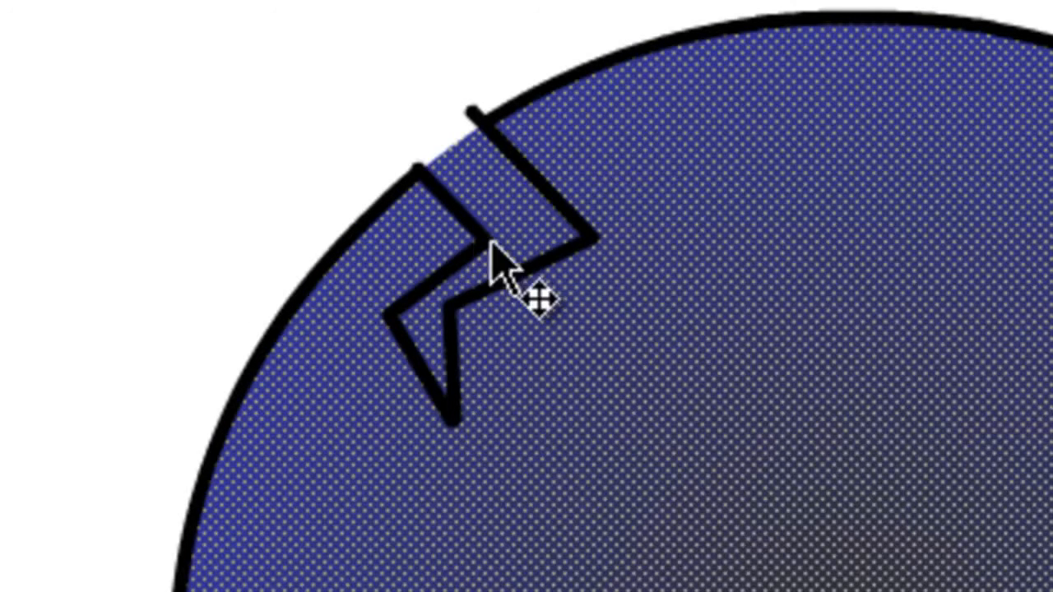